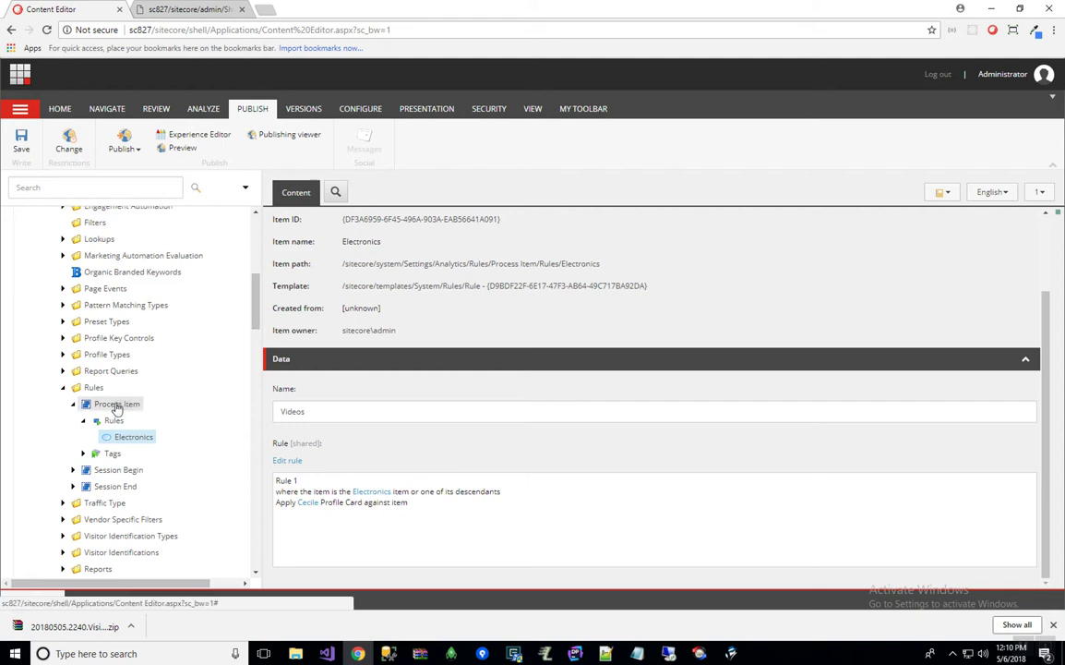
Open the Electronics process-item rule for editing and review the list of available conditions
{"action": "scroll", "coordinate": [100, 394], "scroll_direction": "up", "scroll_amount": 2}
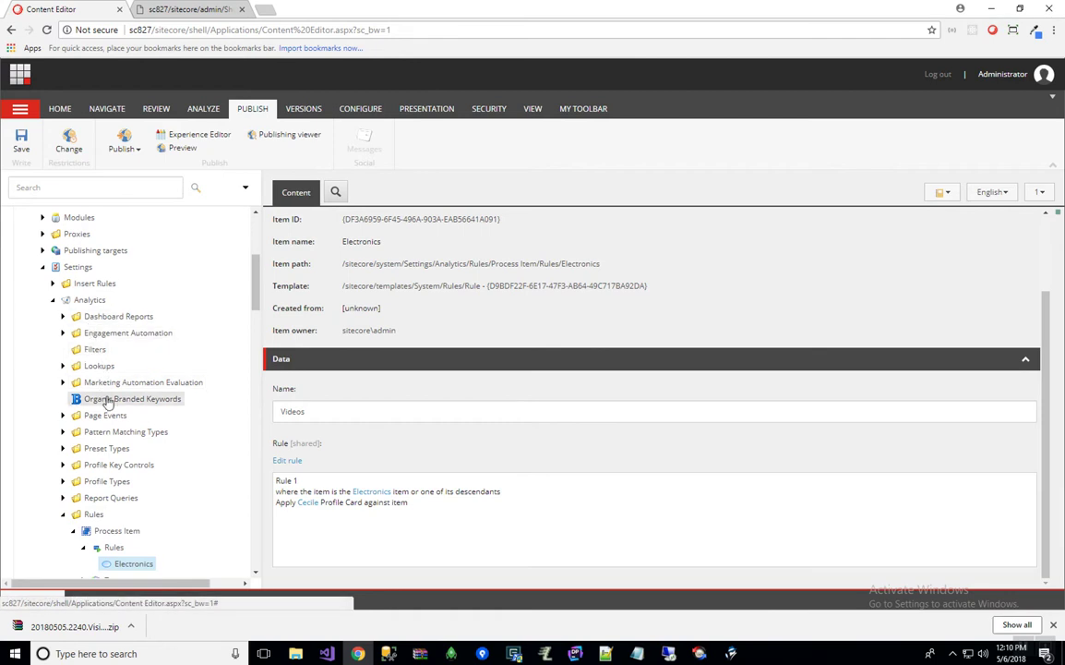
{"action": "scroll", "coordinate": [104, 404], "scroll_direction": "down", "scroll_amount": 3}
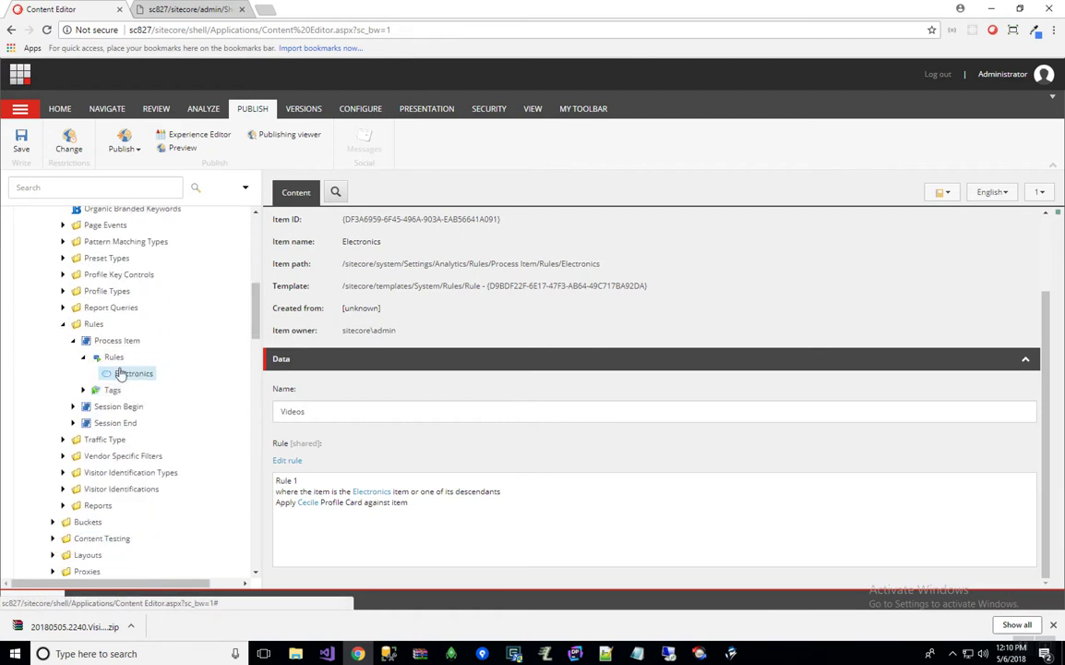
{"action": "left_click", "coordinate": [280, 458]}
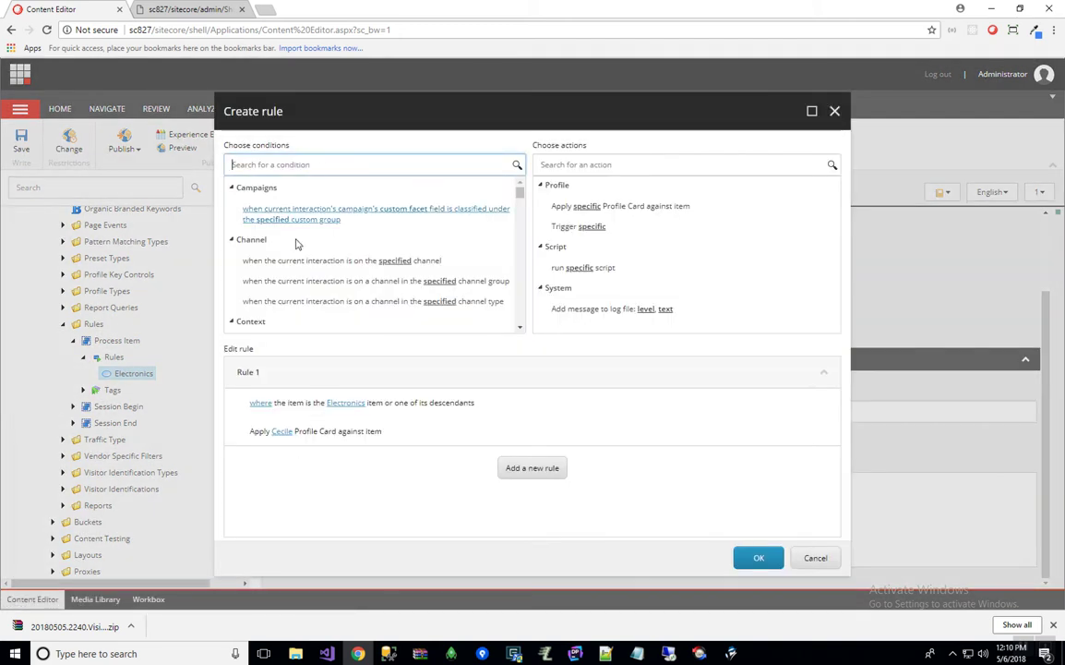
{"action": "scroll", "coordinate": [299, 274], "scroll_direction": "down", "scroll_amount": 5}
{"action": "scroll", "coordinate": [299, 274], "scroll_direction": "down", "scroll_amount": 6}
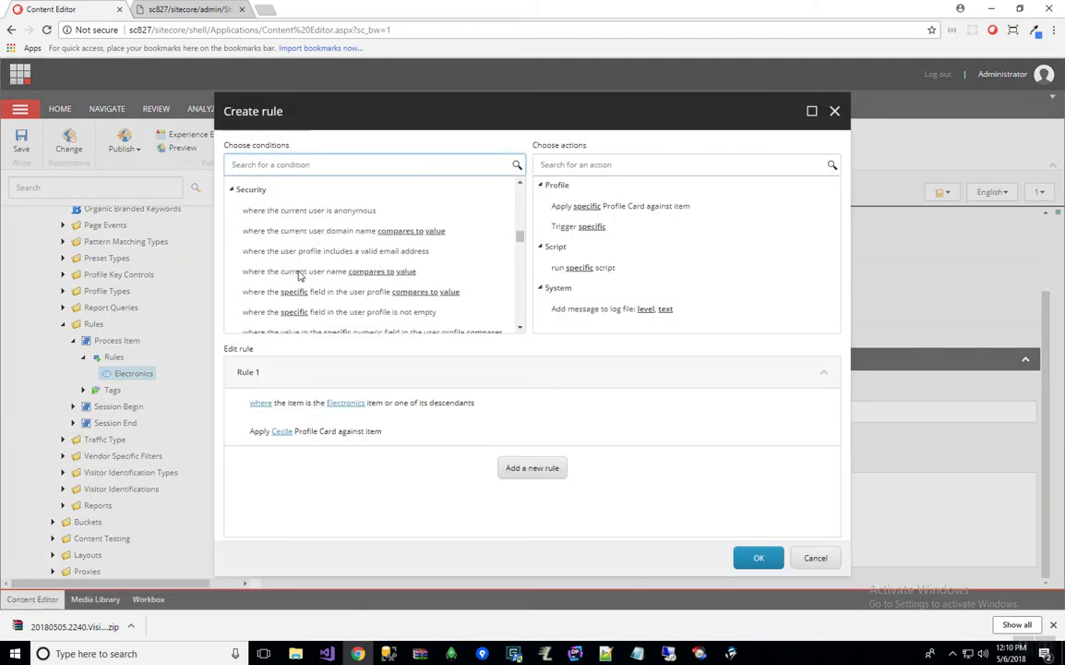
{"action": "scroll", "coordinate": [298, 274], "scroll_direction": "down", "scroll_amount": 6}
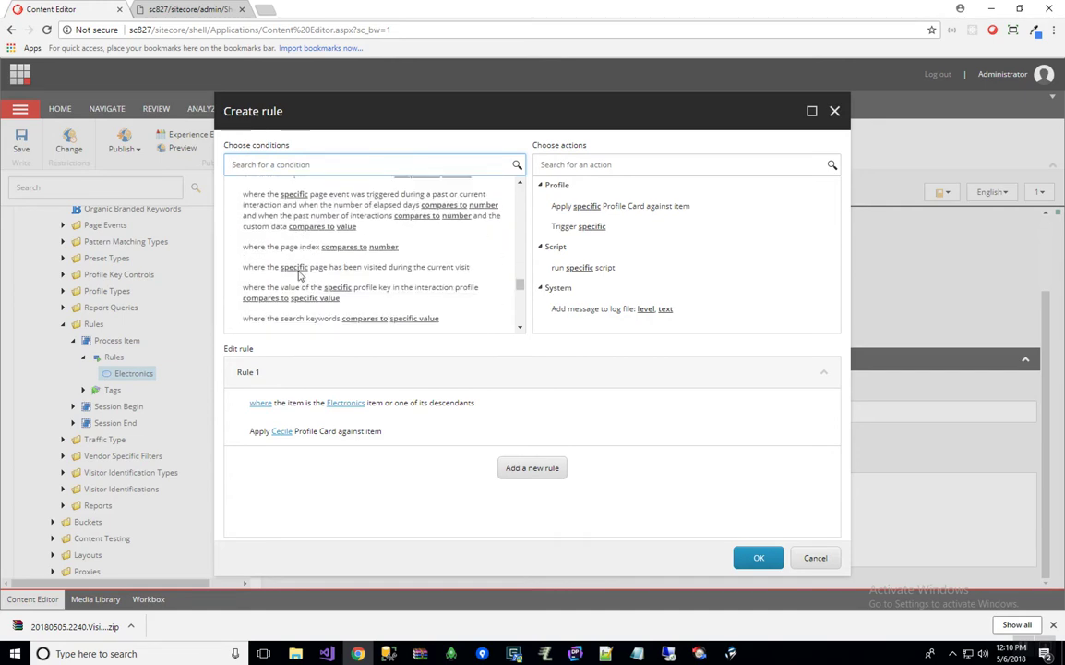
{"action": "scroll", "coordinate": [298, 274], "scroll_direction": "up", "scroll_amount": 10}
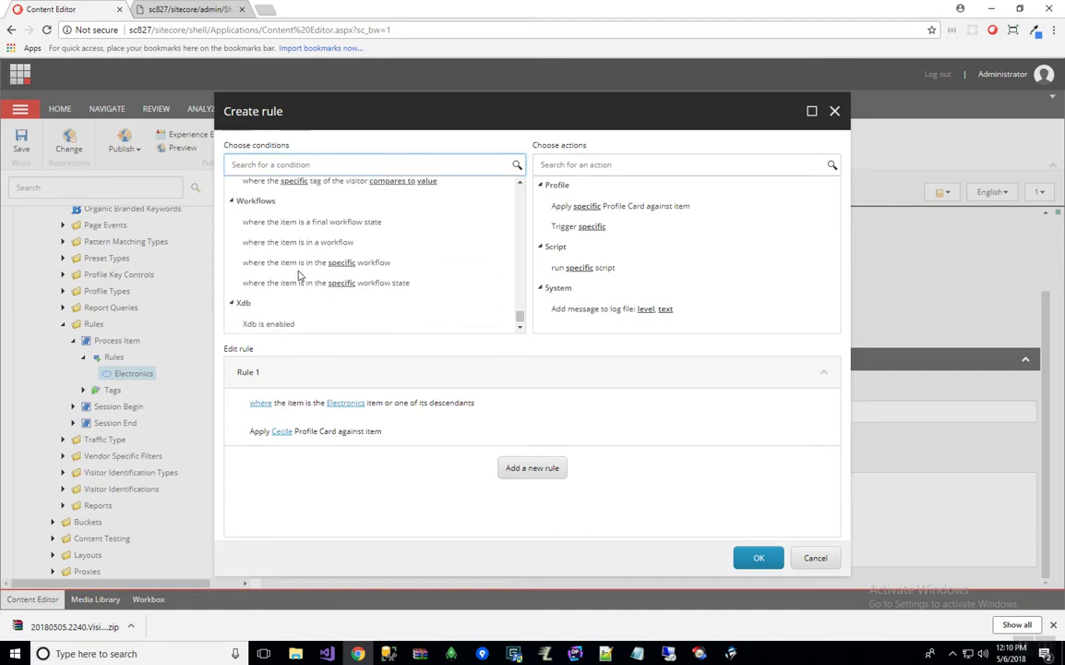
{"action": "scroll", "coordinate": [298, 274], "scroll_direction": "up", "scroll_amount": 15}
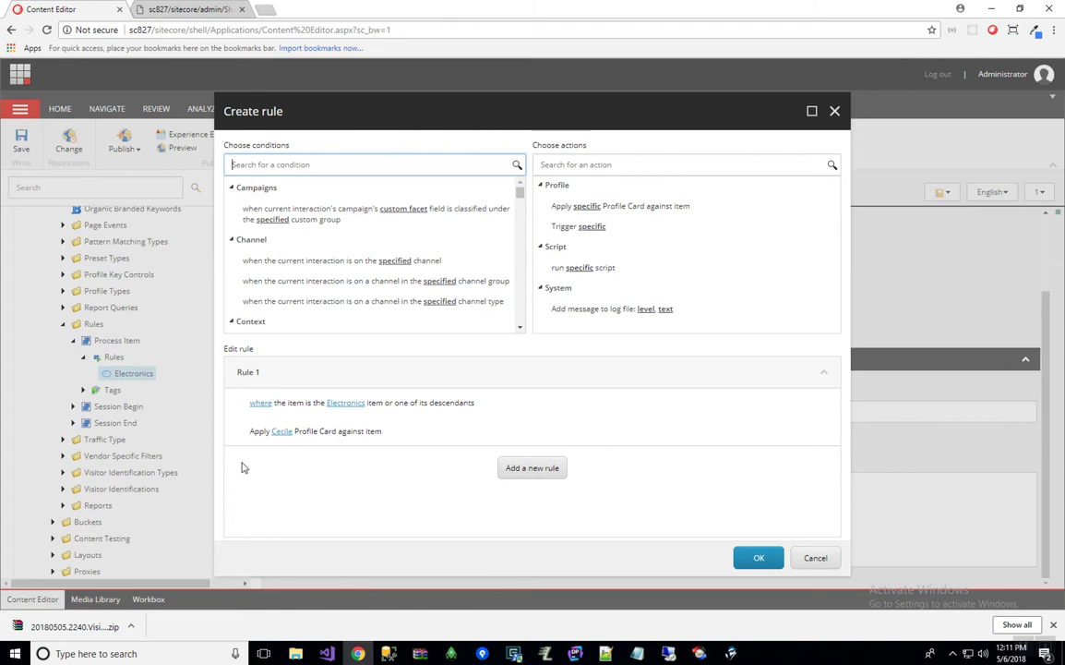
Inspect the profile cards available to the rule's apply action and close the rule editor without saving changes
{"action": "left_click", "coordinate": [283, 433]}
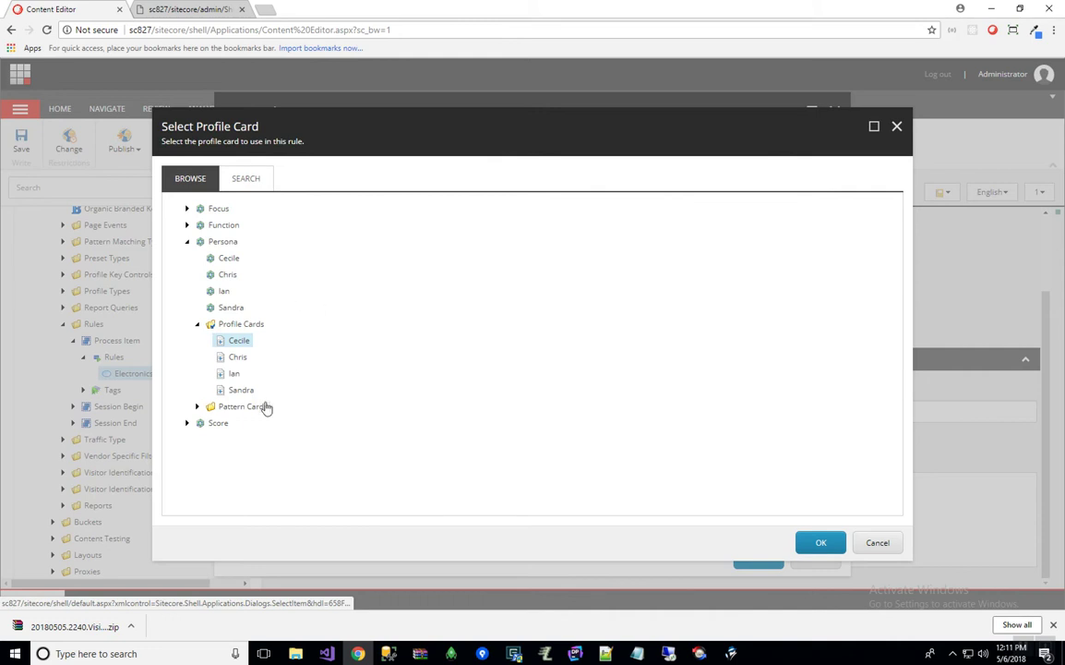
{"action": "left_click", "coordinate": [872, 547]}
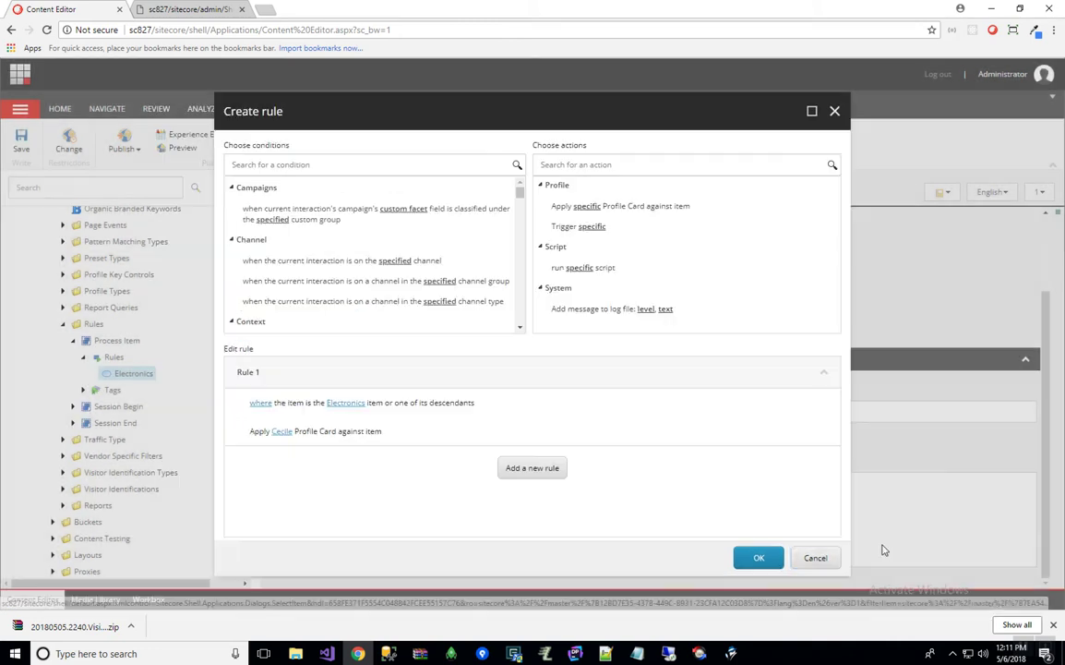
{"action": "left_click", "coordinate": [815, 559]}
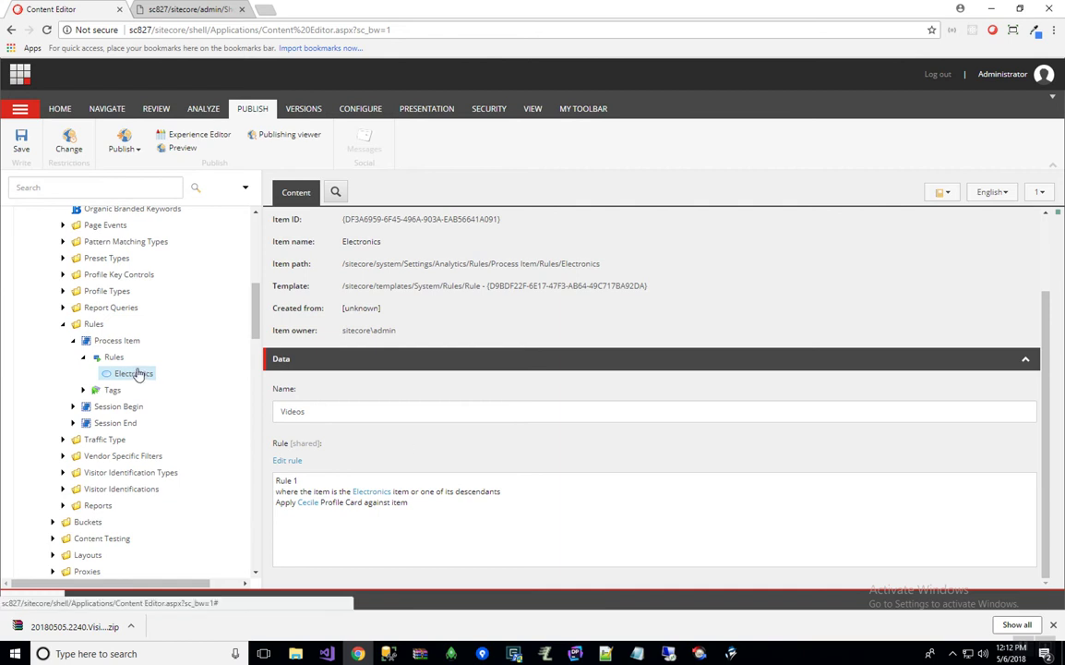
Examine the Profile element and its tags among the rule definition elements in the content tree
{"action": "scroll", "coordinate": [172, 497], "scroll_direction": "down", "scroll_amount": 5}
{"action": "scroll", "coordinate": [172, 496], "scroll_direction": "down", "scroll_amount": 5}
{"action": "scroll", "coordinate": [171, 497], "scroll_direction": "up", "scroll_amount": 5}
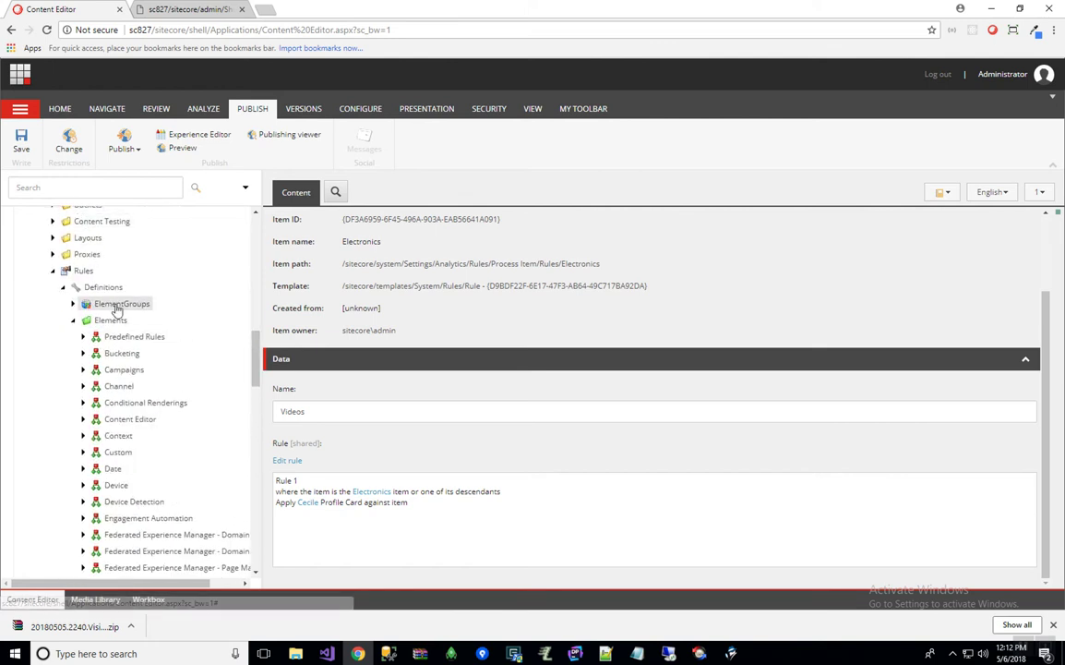
{"action": "scroll", "coordinate": [144, 399], "scroll_direction": "down", "scroll_amount": 5}
{"action": "scroll", "coordinate": [88, 503], "scroll_direction": "down", "scroll_amount": 2}
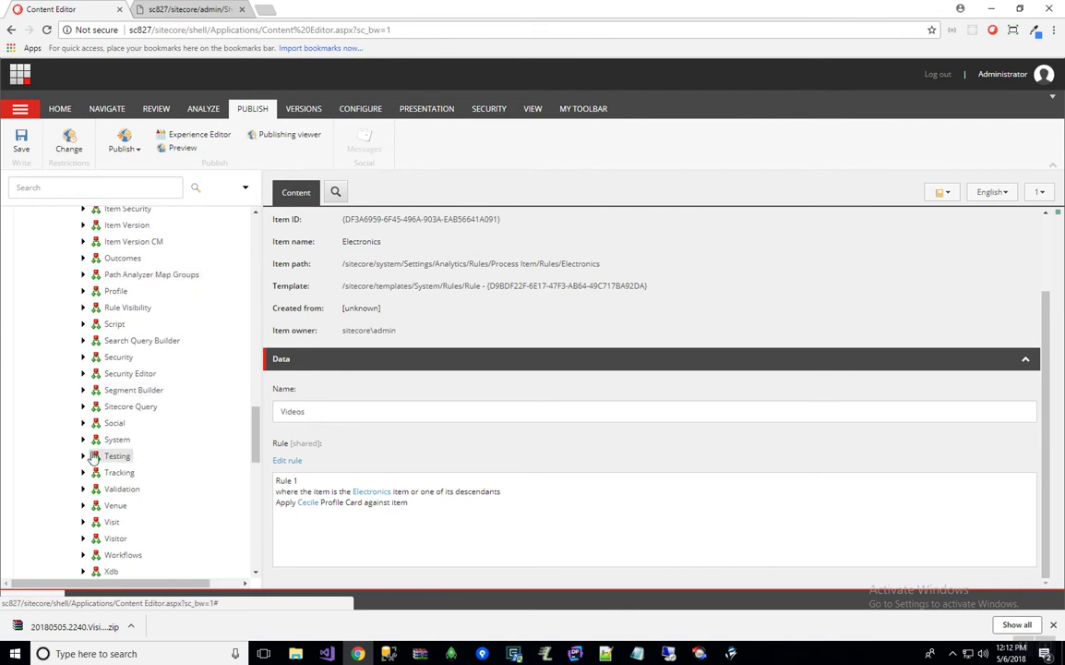
{"action": "scroll", "coordinate": [88, 490], "scroll_direction": "down", "scroll_amount": 2}
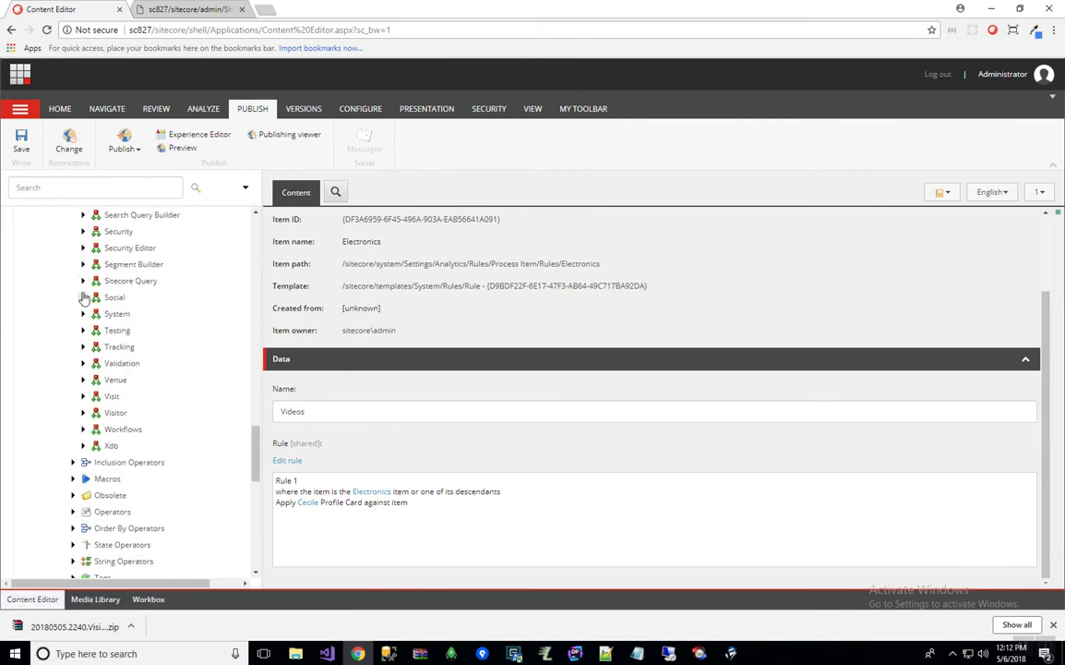
{"action": "scroll", "coordinate": [83, 297], "scroll_direction": "up", "scroll_amount": 3}
{"action": "left_click", "coordinate": [83, 353]}
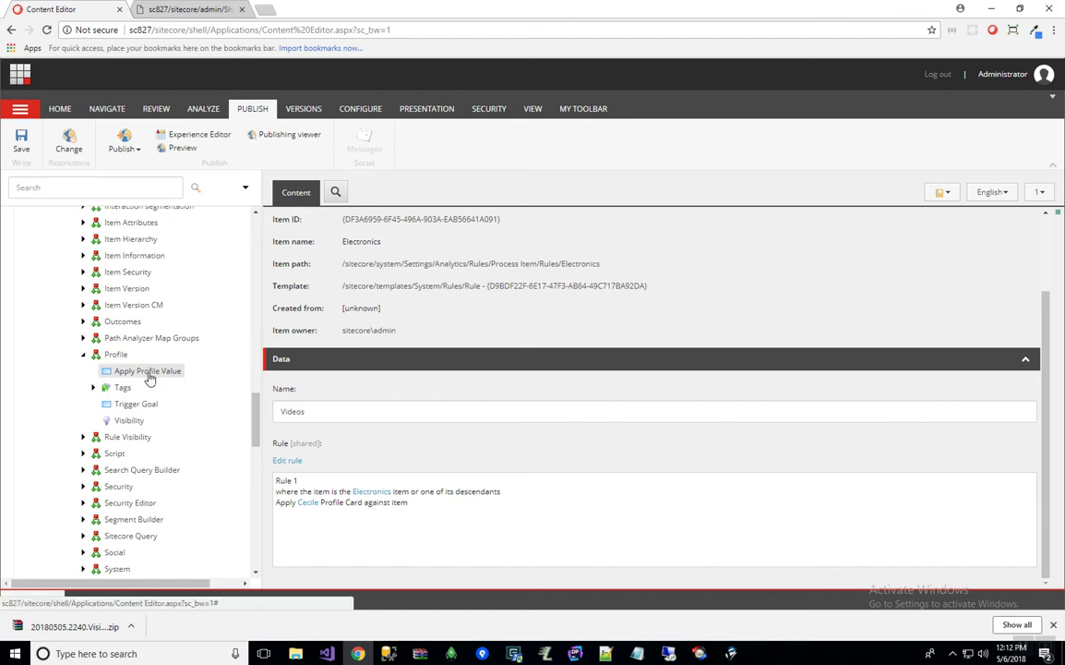
{"action": "left_click", "coordinate": [92, 387]}
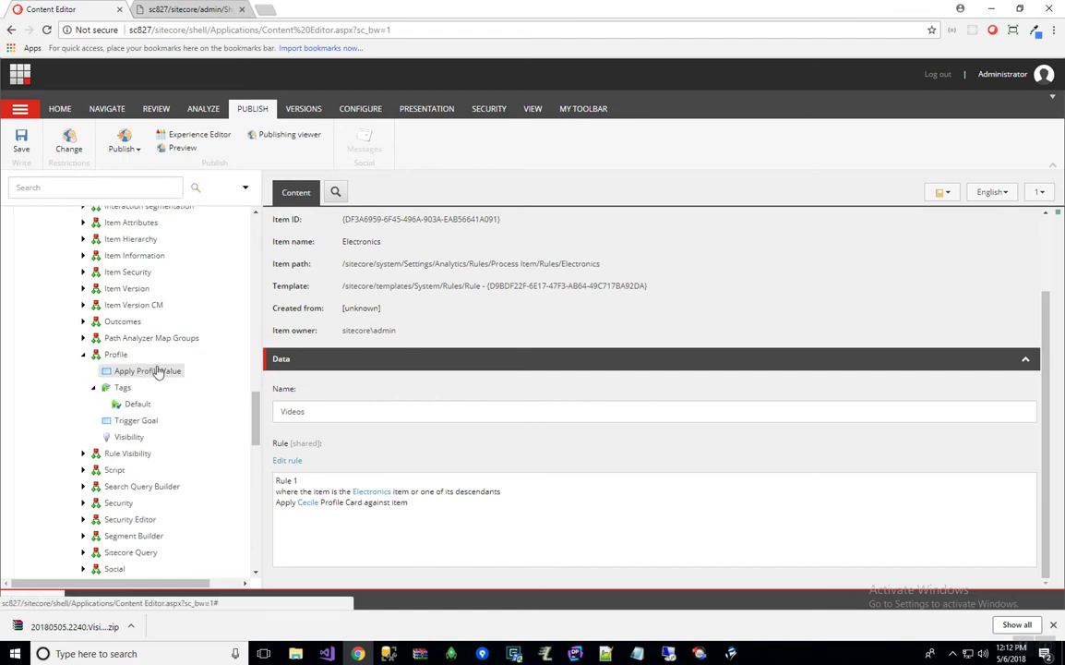
{"action": "left_click", "coordinate": [83, 354]}
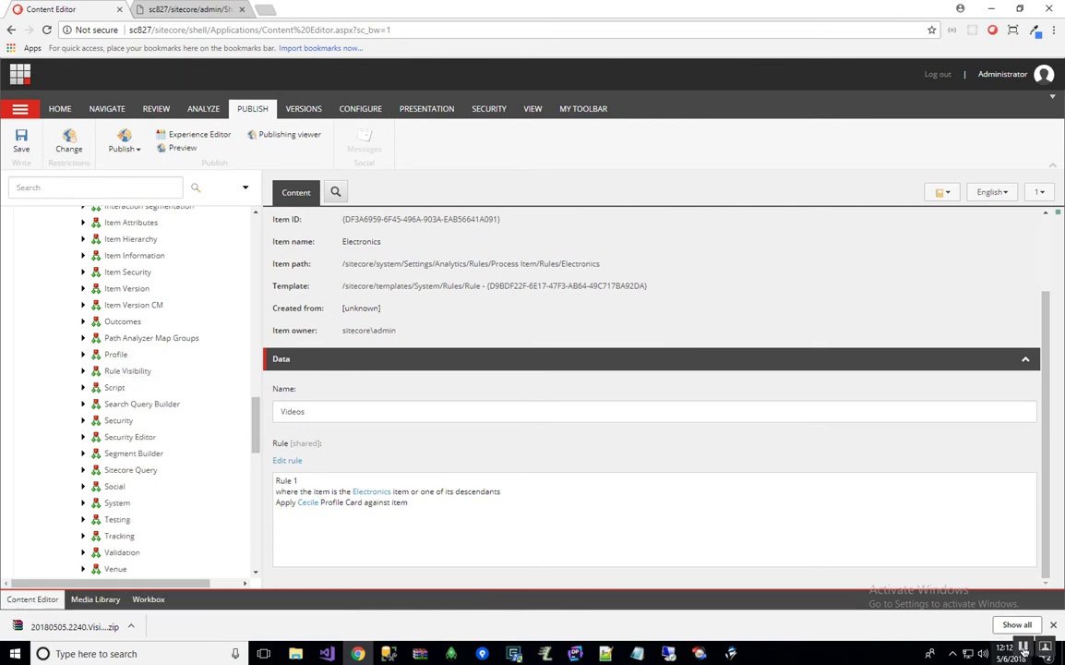
Check the tags selected in the Visitor definition under Session Begin, and return to the Electronics rule item
{"action": "scroll", "coordinate": [163, 328], "scroll_direction": "up", "scroll_amount": 5}
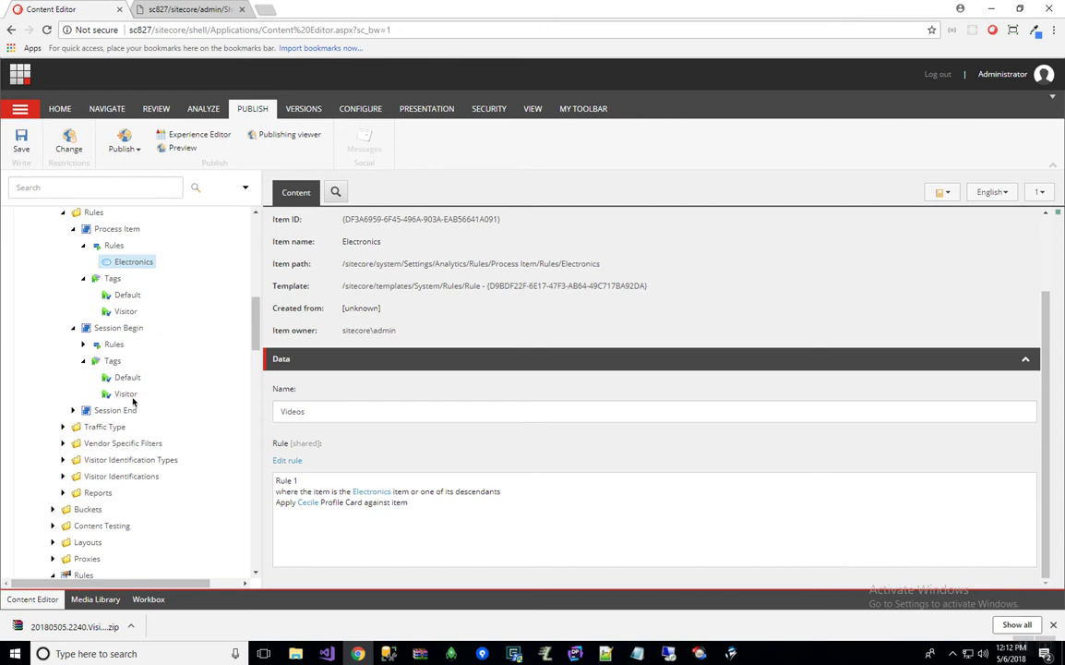
{"action": "left_click", "coordinate": [126, 394]}
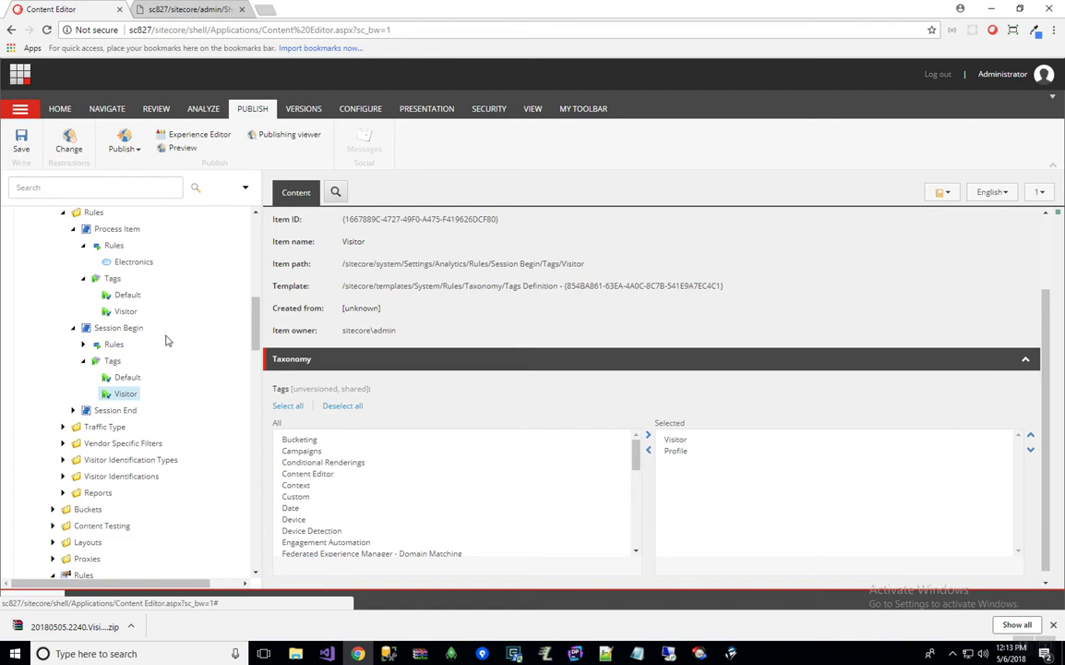
{"action": "scroll", "coordinate": [171, 441], "scroll_direction": "down", "scroll_amount": 5}
{"action": "scroll", "coordinate": [161, 406], "scroll_direction": "up", "scroll_amount": 7}
{"action": "left_click", "coordinate": [135, 389]}
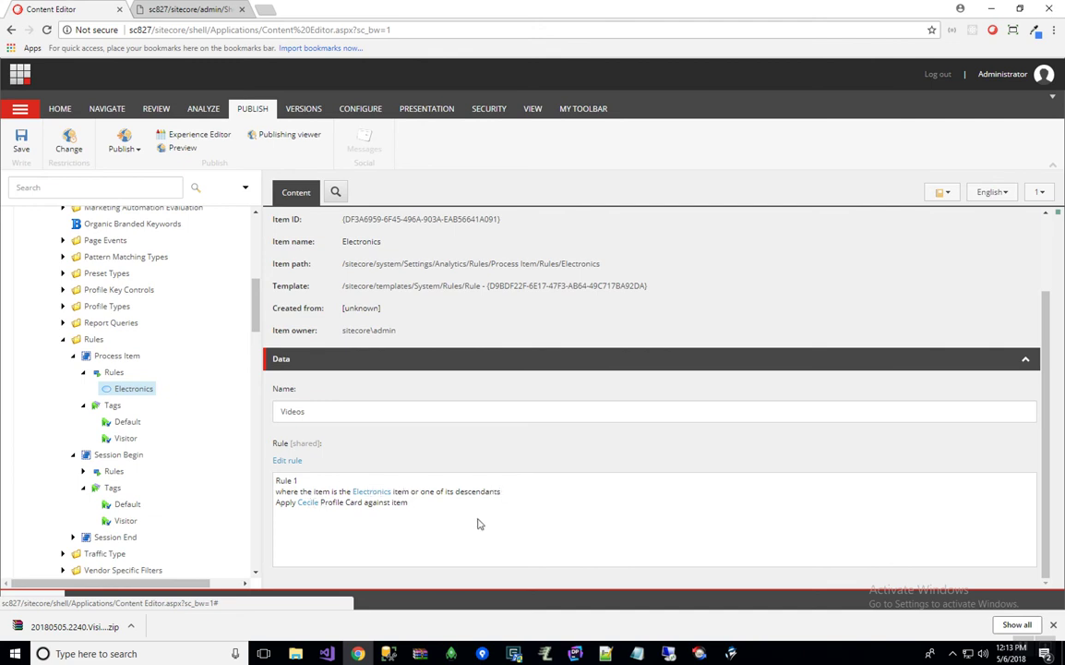
Open a new incognito browser window and load the sc827 site's home page
{"action": "left_click", "coordinate": [358, 654]}
{"action": "left_click", "coordinate": [358, 653]}
{"action": "key", "text": "ctrl+shift+n"}
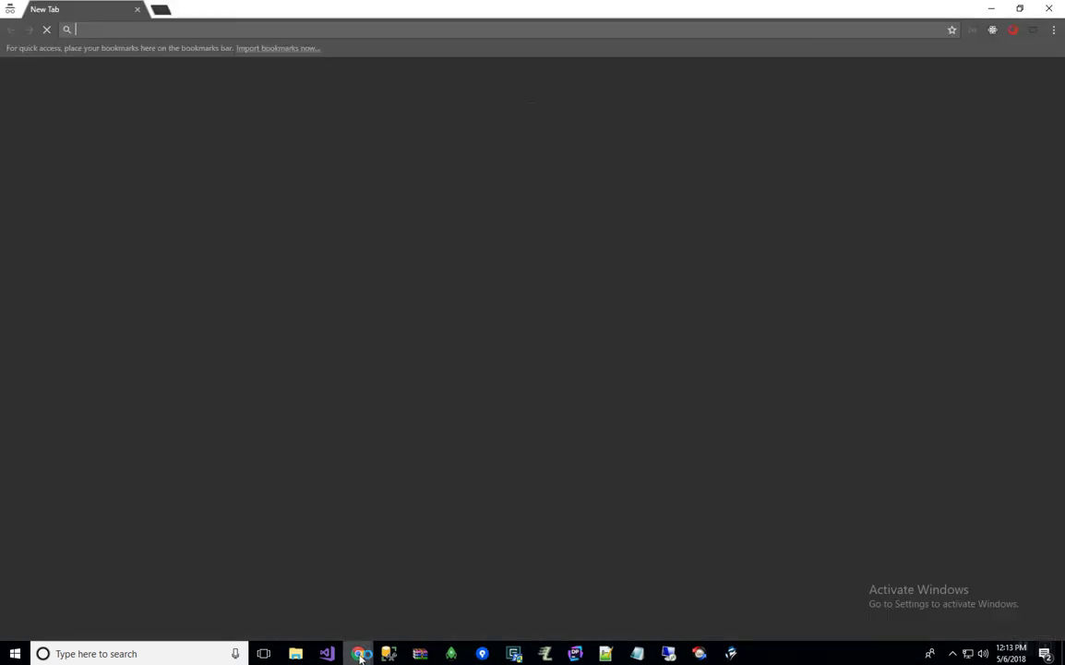
{"action": "type", "text": "sc"}
{"action": "key", "text": "End"}
{"action": "key", "text": "BackSpace"}
{"action": "key", "text": "BackSpace"}
{"action": "key", "text": "BackSpace"}
{"action": "key", "text": "BackSpace"}
{"action": "key", "text": "BackSpace"}
{"action": "key", "text": "BackSpace"}
{"action": "key", "text": "BackSpace"}
{"action": "key", "text": "BackSpace"}
{"action": "key", "text": "BackSpace"}
{"action": "key", "text": "BackSpace"}
{"action": "key", "text": "BackSpace"}
{"action": "key", "text": "BackSpace"}
{"action": "key", "text": "BackSpace"}
{"action": "key", "text": "BackSpace"}
{"action": "key", "text": "BackSpace"}
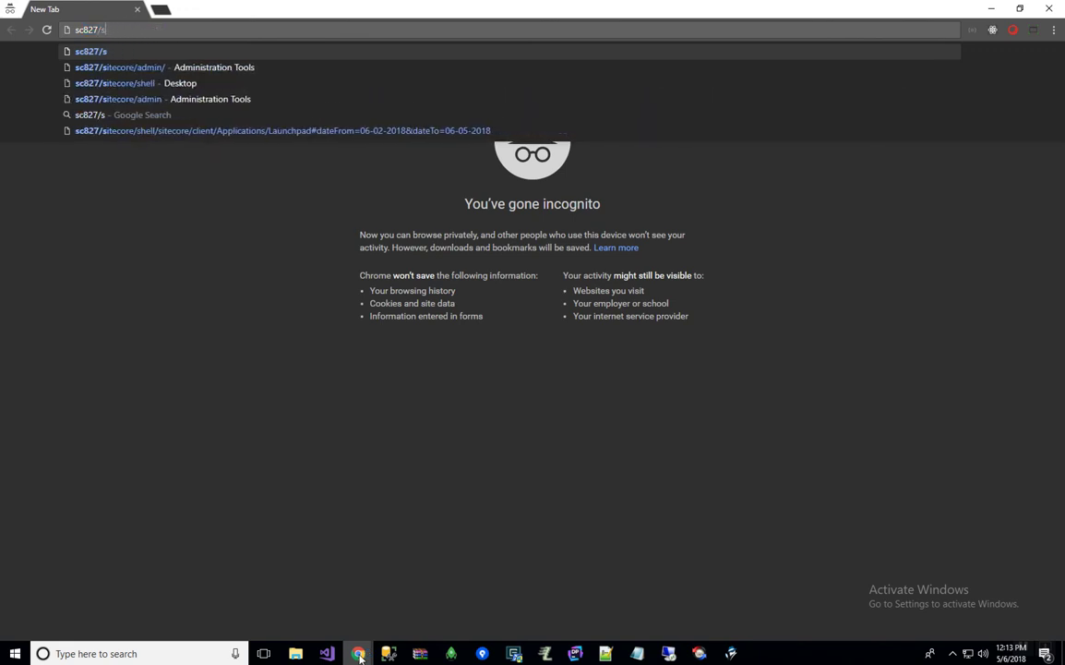
{"action": "key", "text": "Return"}
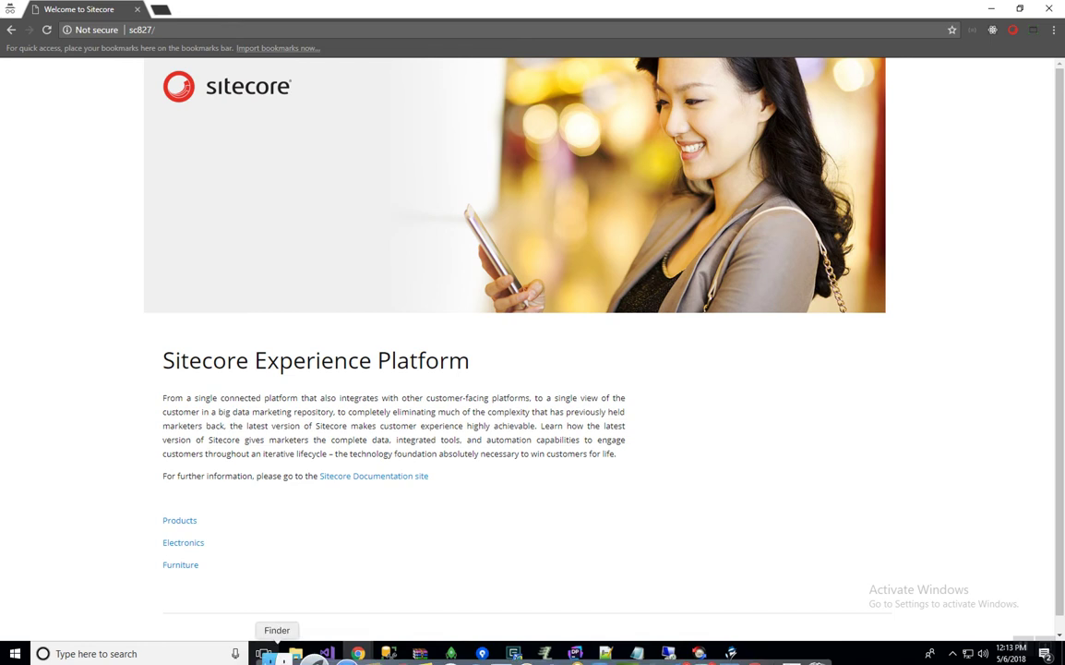
Browse the site as a visitor, moving between the Electronics, Home and Furniture pages and ending with Electronics
{"action": "left_click", "coordinate": [183, 542]}
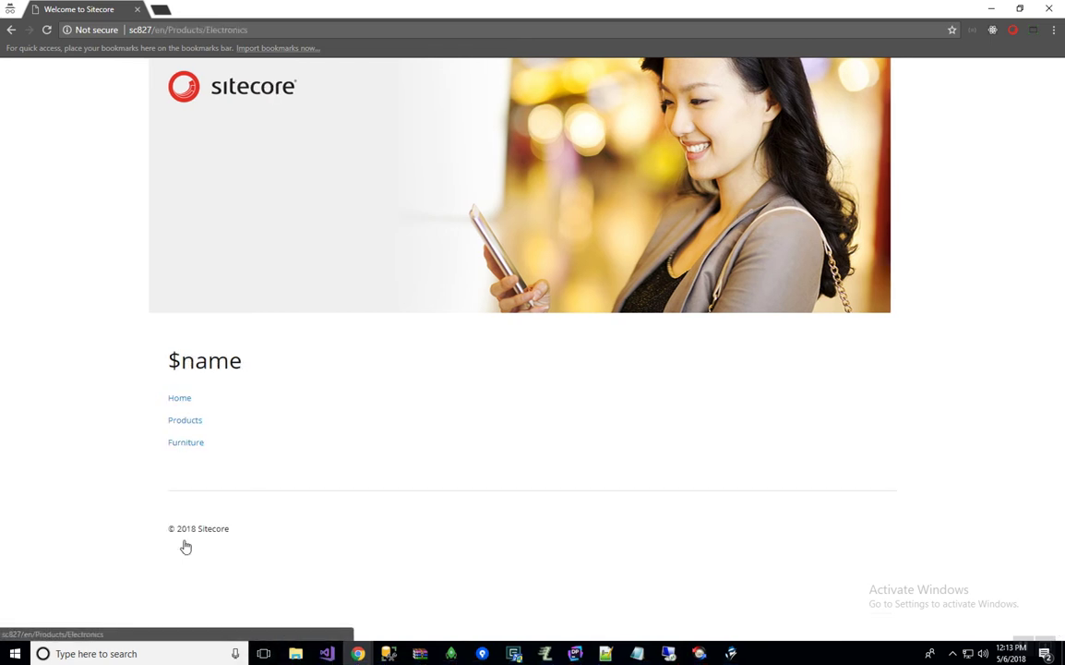
{"action": "left_click", "coordinate": [180, 399]}
{"action": "left_click", "coordinate": [184, 564]}
{"action": "left_click", "coordinate": [188, 444]}
{"action": "left_click", "coordinate": [180, 399]}
{"action": "left_click", "coordinate": [183, 542]}
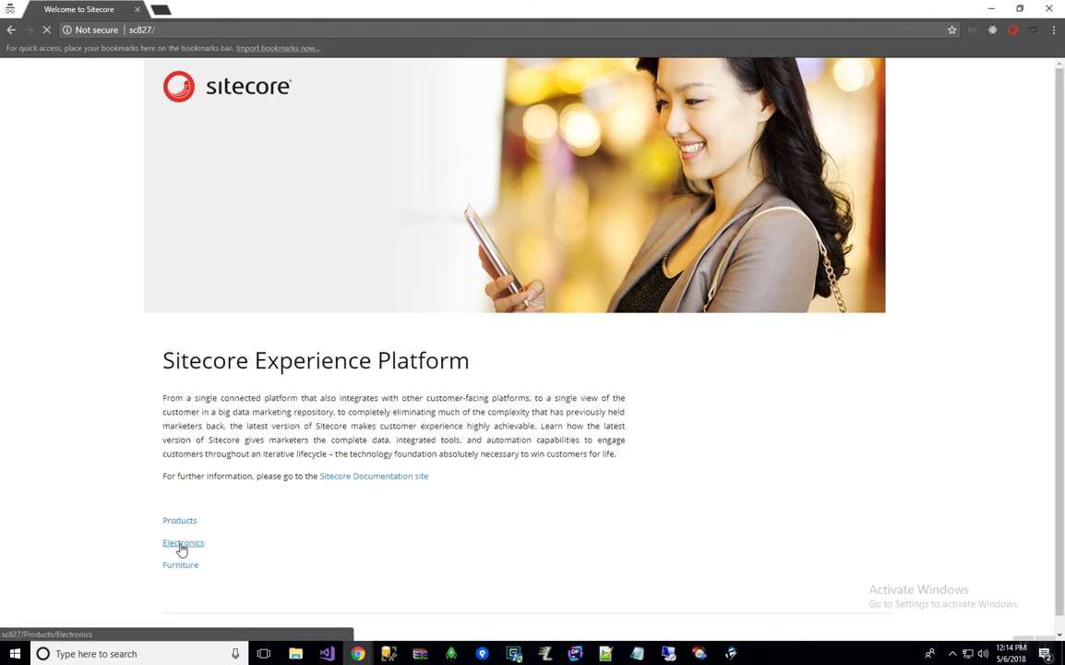
{"action": "left_click", "coordinate": [162, 9]}
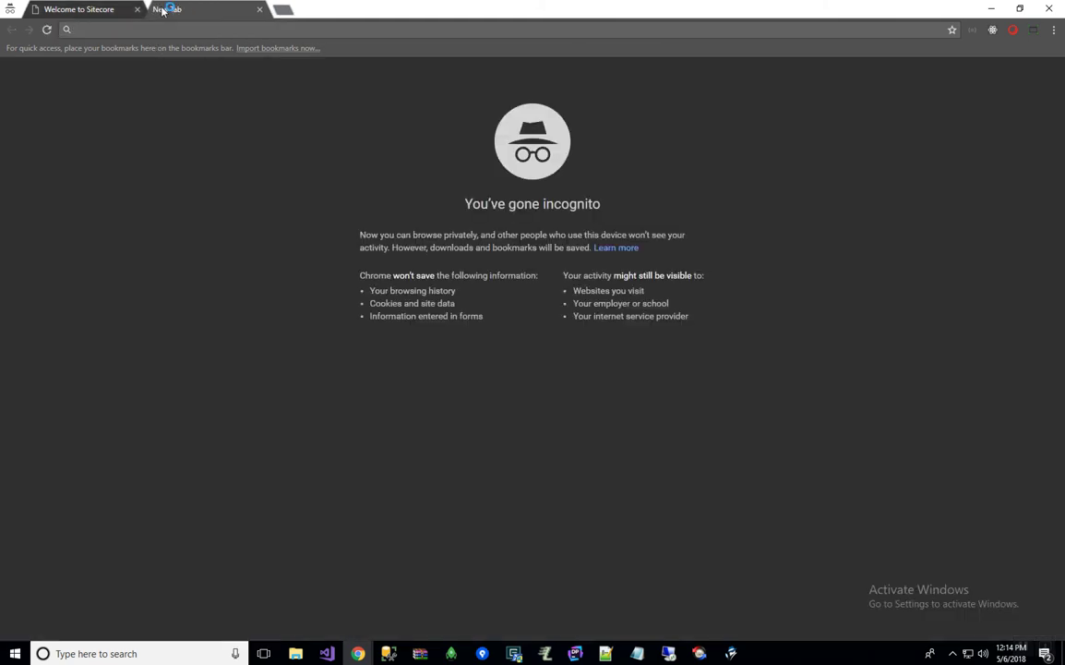
{"action": "type", "text": "http://sc827/Apis/v1/VisitorDetails"}
{"action": "key", "text": "Return"}
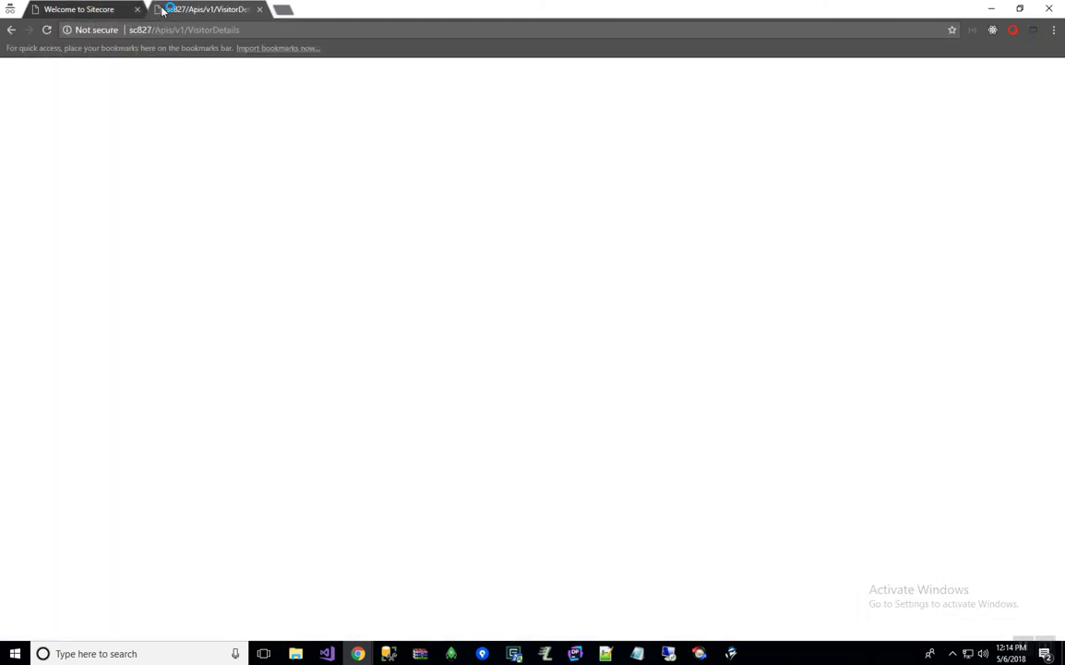
{"action": "left_click", "coordinate": [28, 251]}
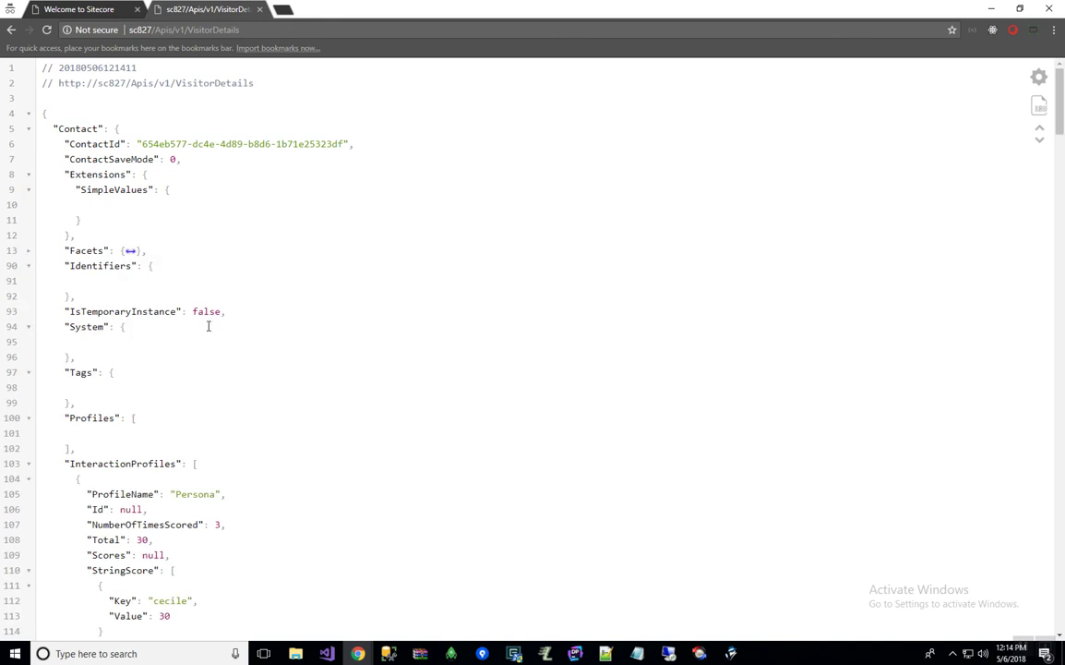
Examine the Persona entry under InteractionProfiles for its score key, value, pattern name and number of times scored
{"action": "scroll", "coordinate": [226, 385], "scroll_direction": "down", "scroll_amount": 5}
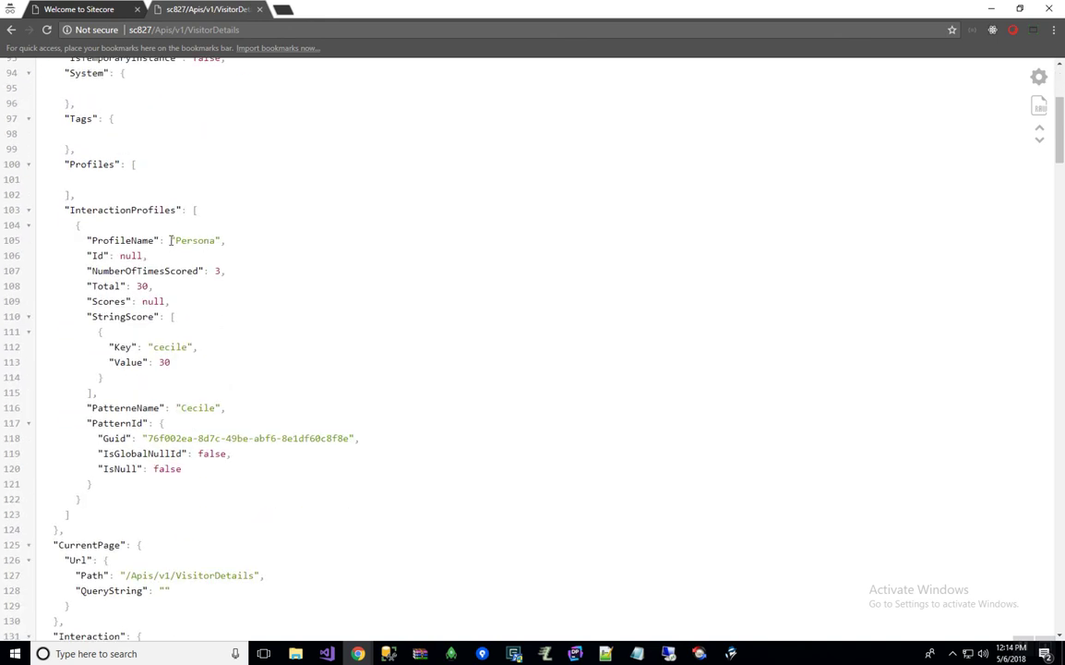
{"action": "double_click", "coordinate": [160, 346]}
{"action": "double_click", "coordinate": [198, 409]}
{"action": "double_click", "coordinate": [166, 362]}
{"action": "left_click_drag", "start_coordinate": [226, 270], "coordinate": [184, 270]}
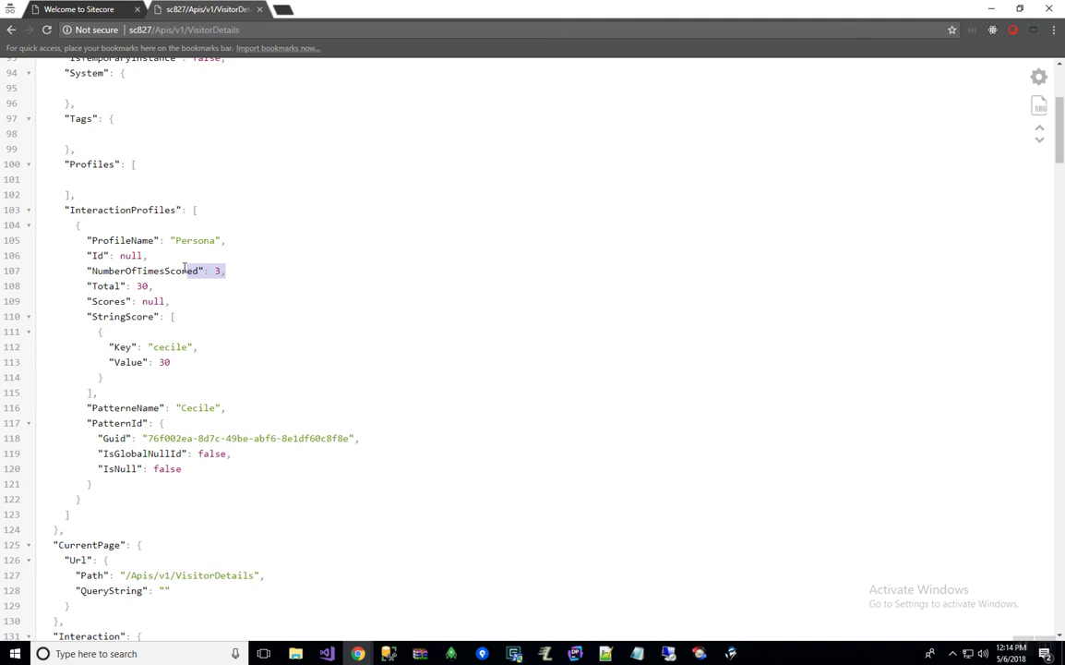
{"action": "left_click", "coordinate": [238, 278]}
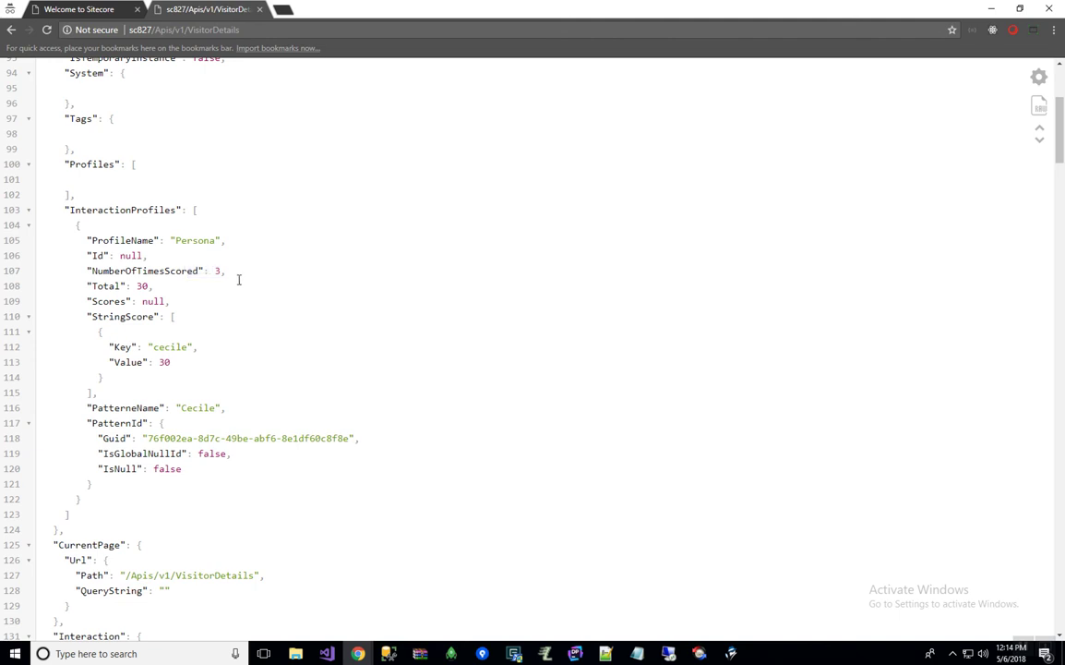